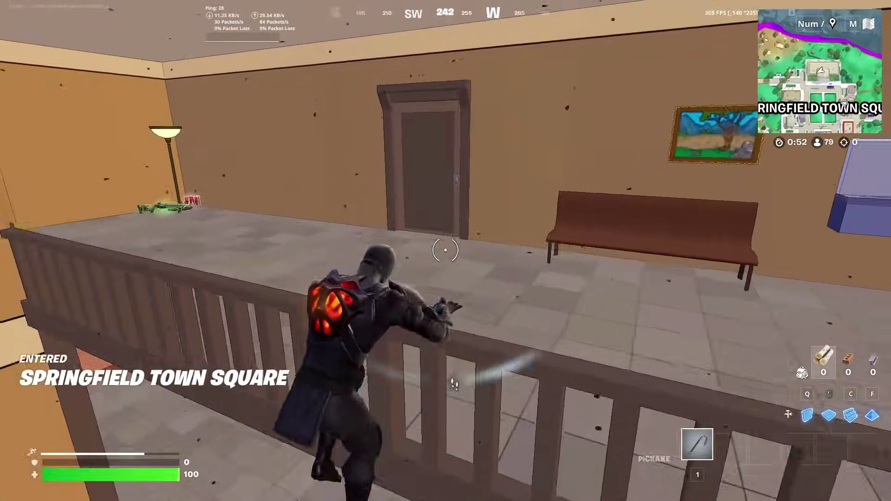
Download the RIP Tweaks free pack for Windows via the discord.gg/riptweaks #free-tweaks channel
key(w)
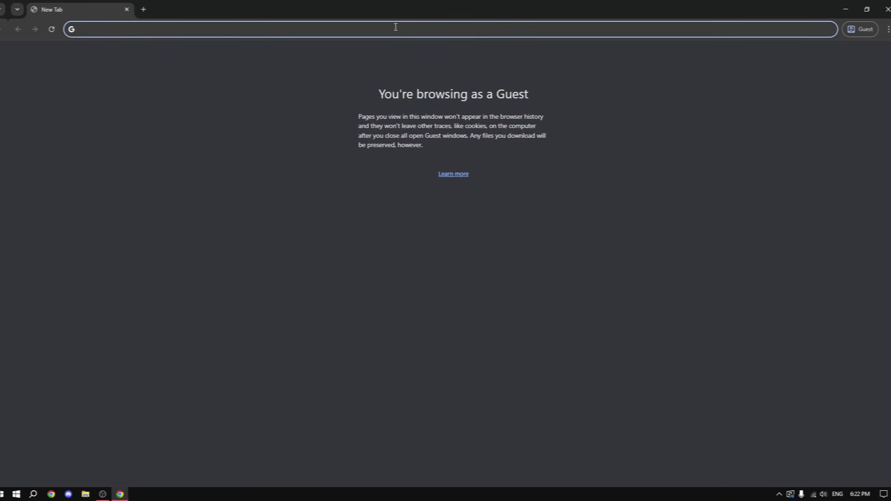
text(discord.gg/riptw)
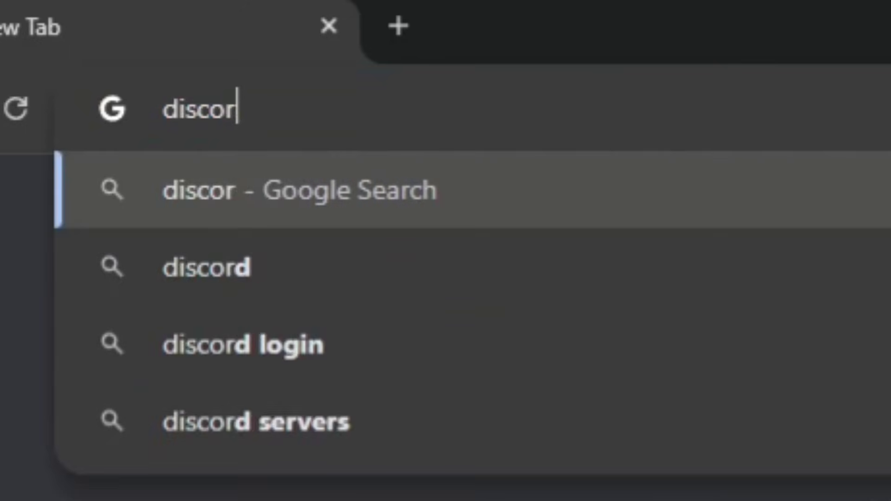
text(eaks)
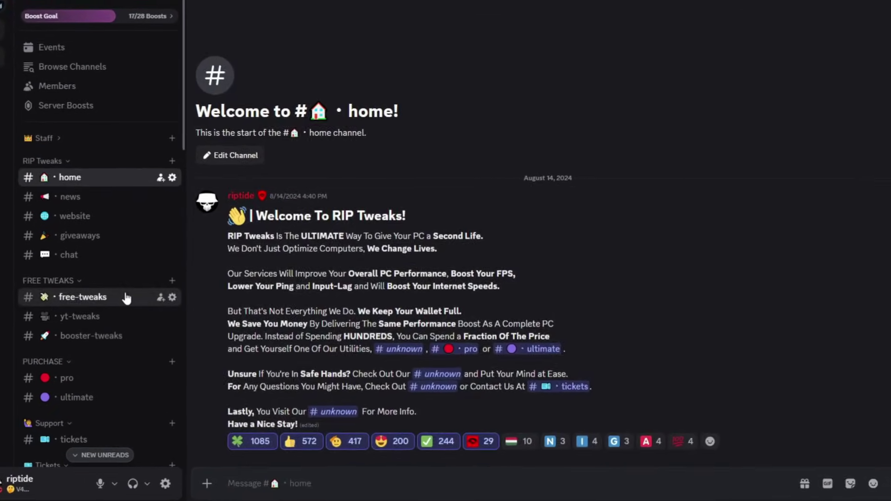
click(87, 313)
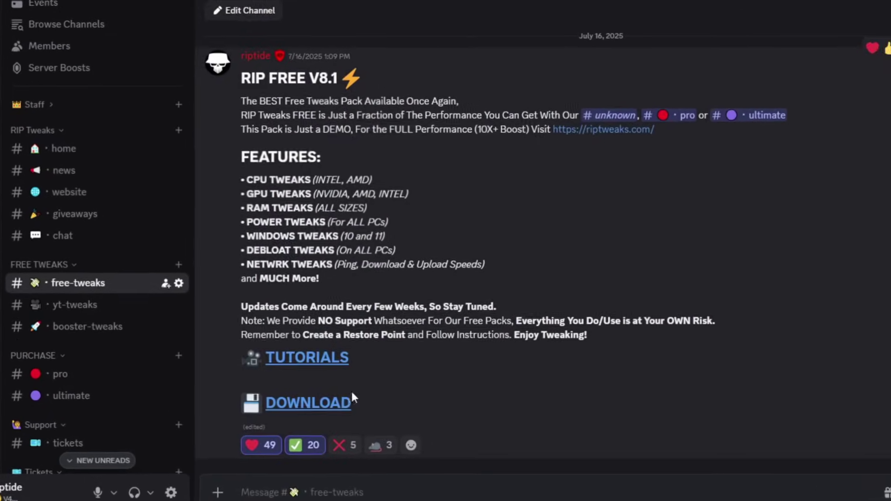
click(329, 404)
click(515, 297)
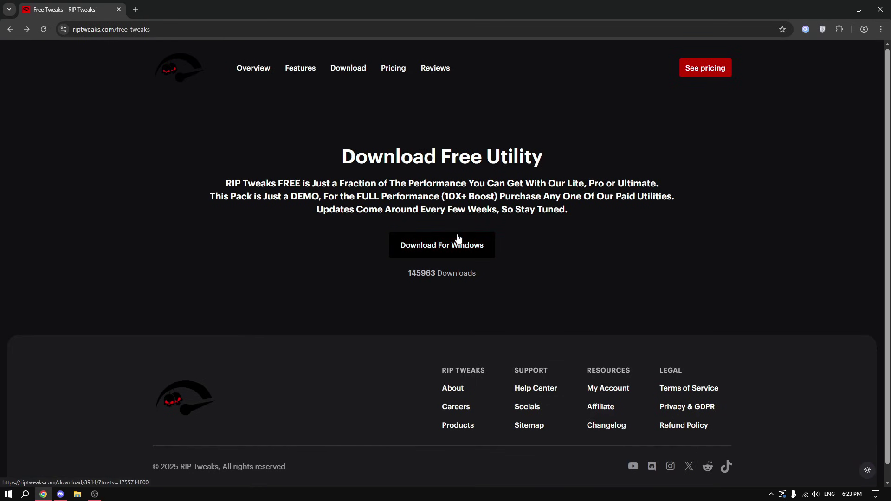
click(458, 238)
Move the downloaded zip to the desktop and extract its two batch files
key(super+Down)
click(464, 155)
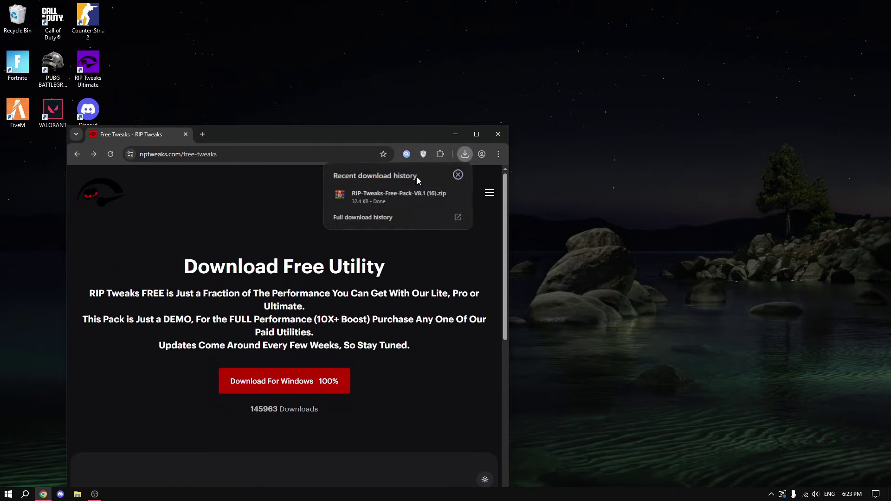
drag(399, 195, 613, 121)
right_click(613, 121)
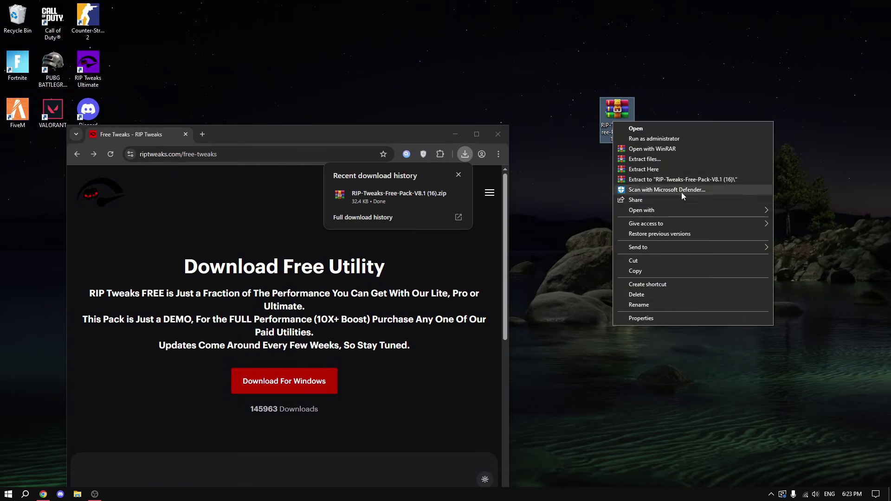
mouse_move(681, 207)
click(786, 222)
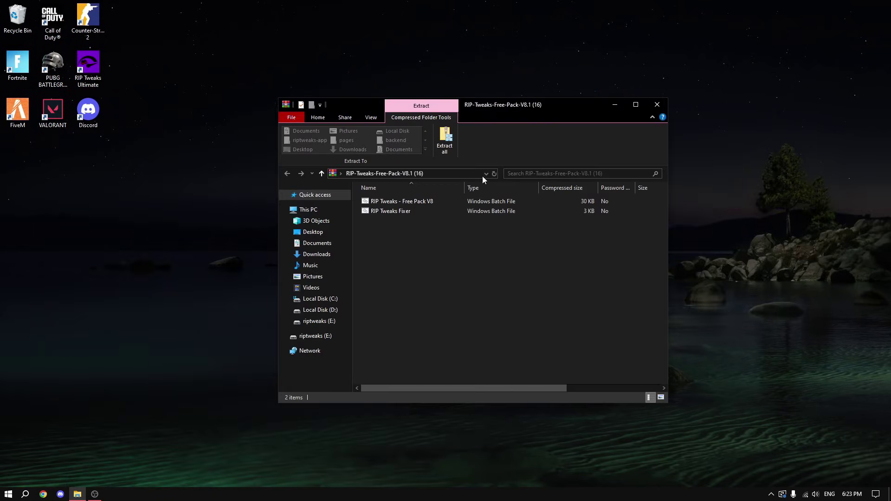
drag(465, 231, 210, 220)
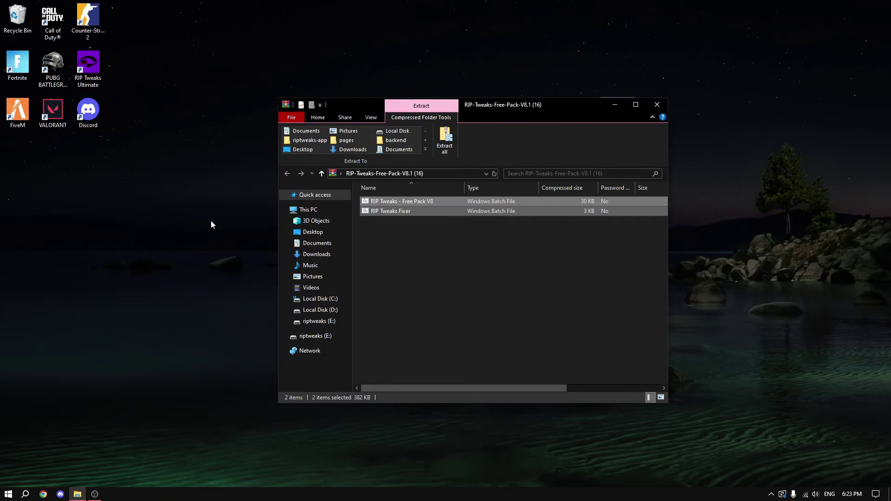
click(657, 105)
Run the Free Pack batch file as administrator and centre its console window
right_click(447, 198)
click(475, 231)
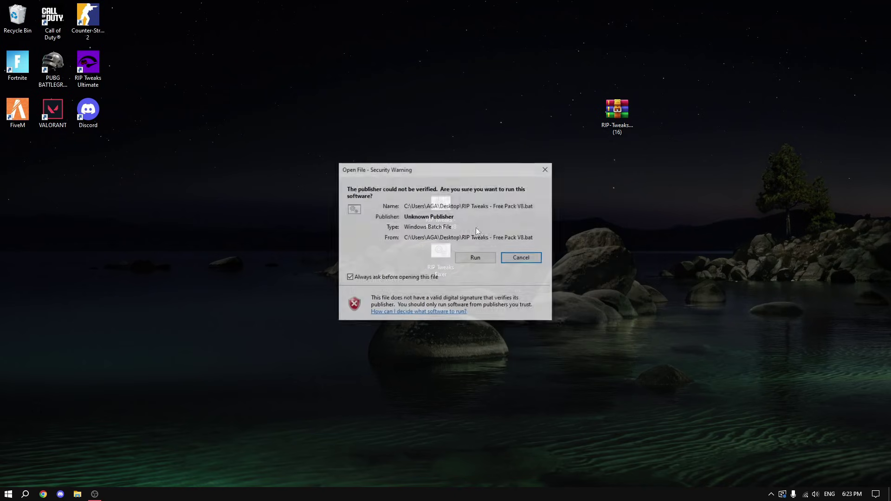
click(481, 263)
drag(253, 87, 402, 121)
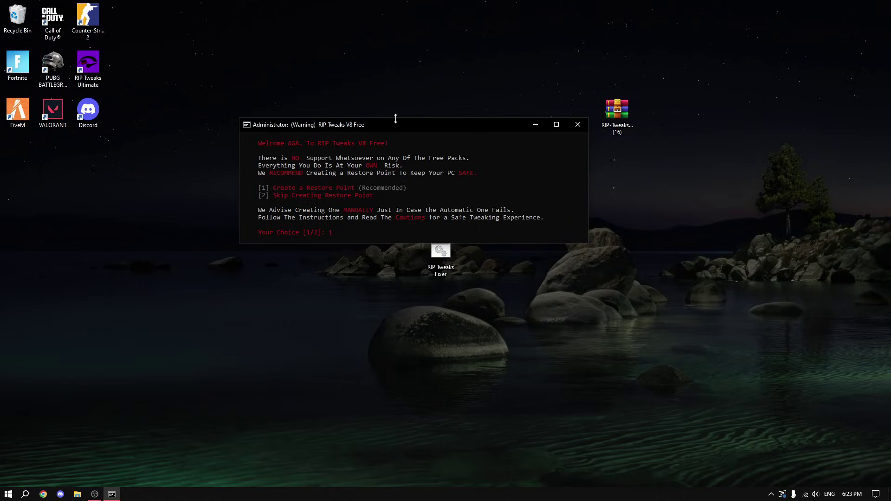
Create a restore point (1), apply the Fortnite tweaks under Games, then return with 11
text(1)
key(Return)
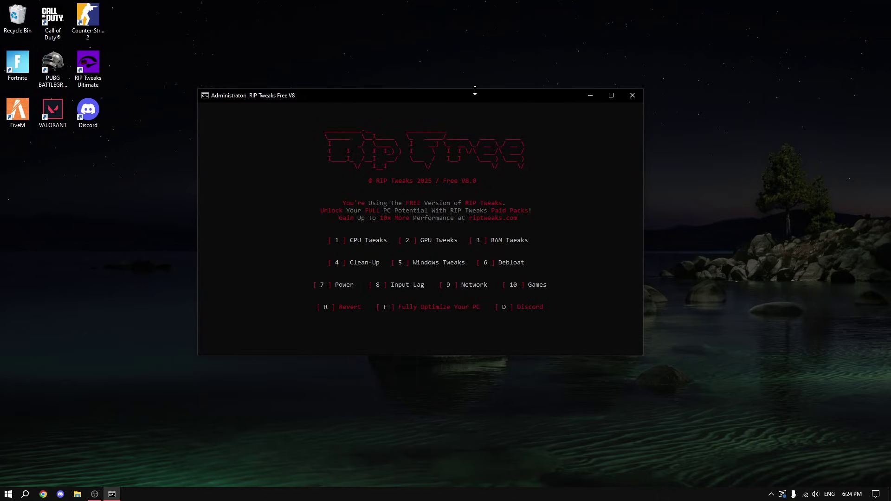
key(Return)
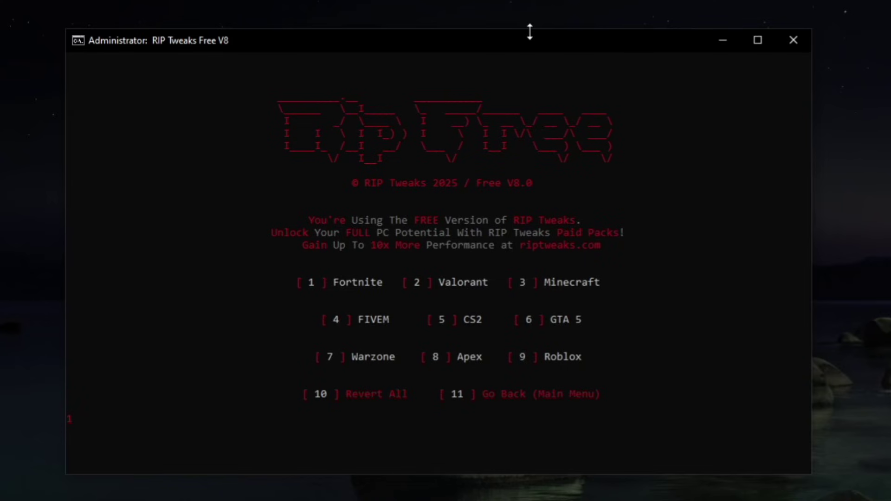
text(1)
key(Return)
text(11)
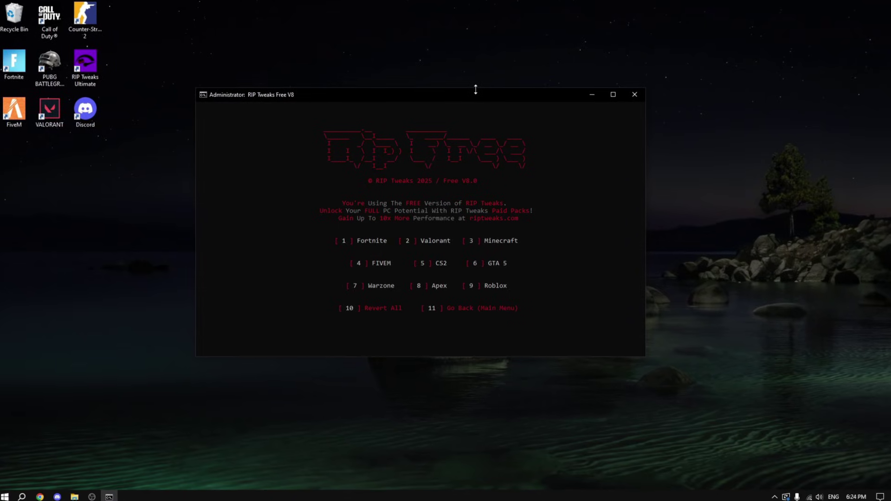
key(Return)
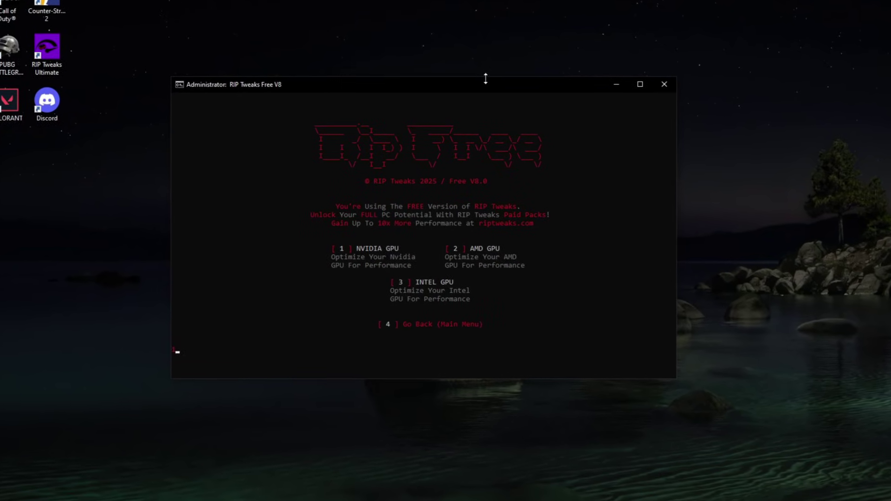
Apply the NVIDIA GPU optimizations and CPU tweaks, skipping the RAM and Windows tweaks
key(Return)
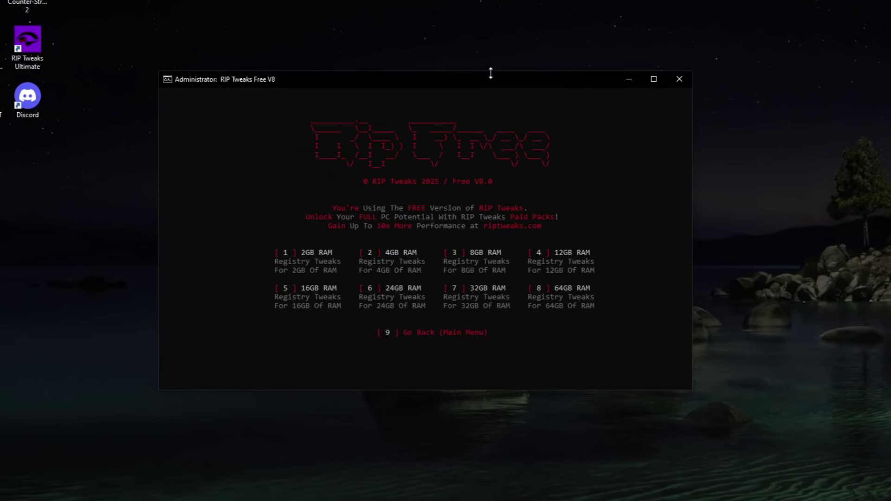
text(9)
key(Return)
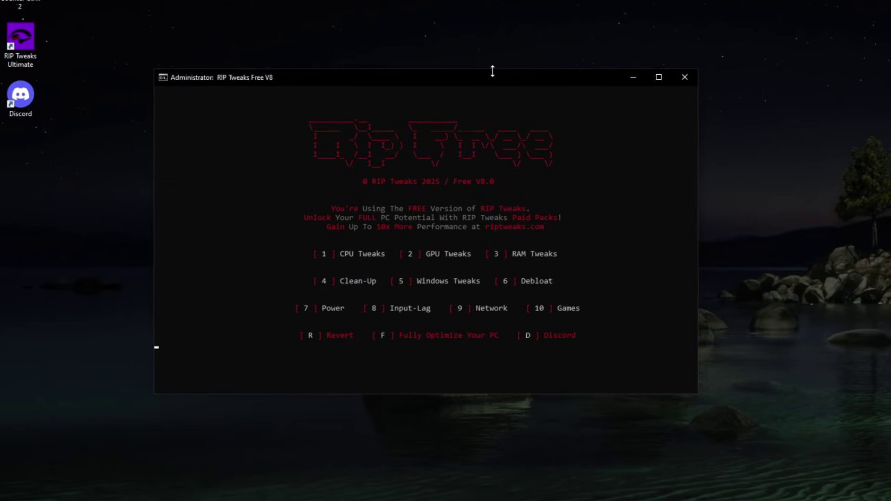
text(1)
key(Return)
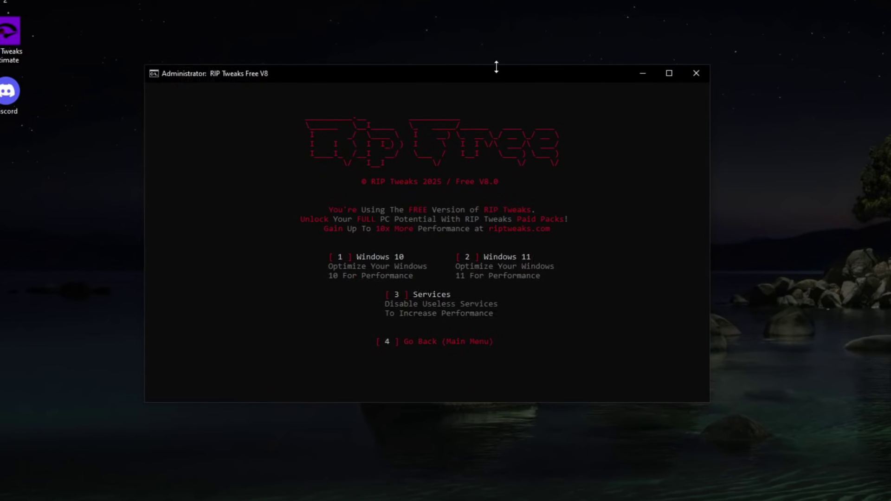
text(4)
key(Return)
Review the Debloat options without debloating, then reapply the CPU tweaks
text(6)
key(Return)
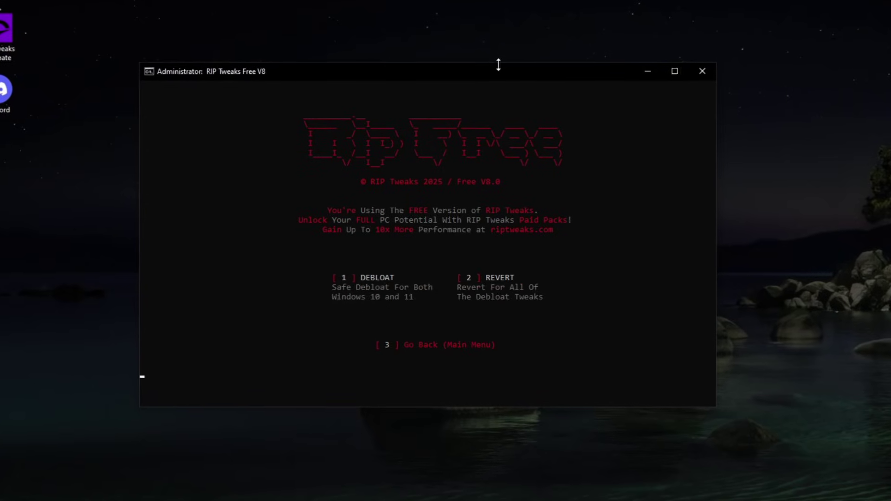
text(3)
key(Return)
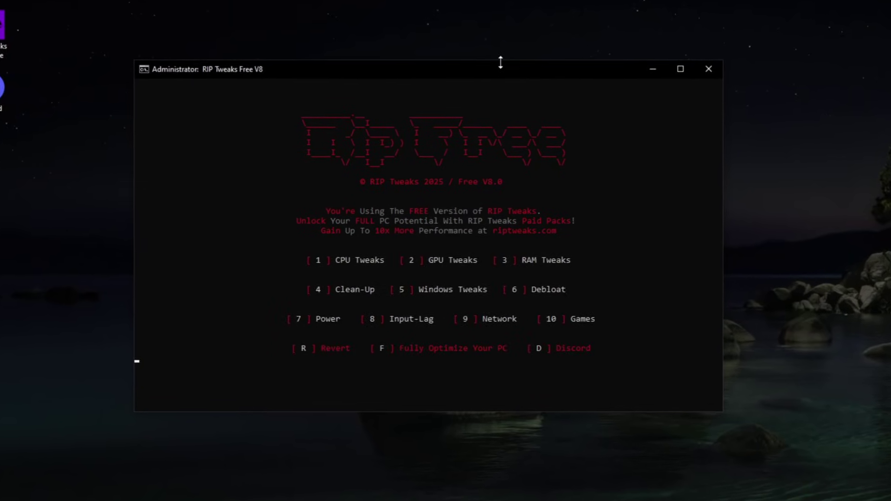
text(1)
key(Return)
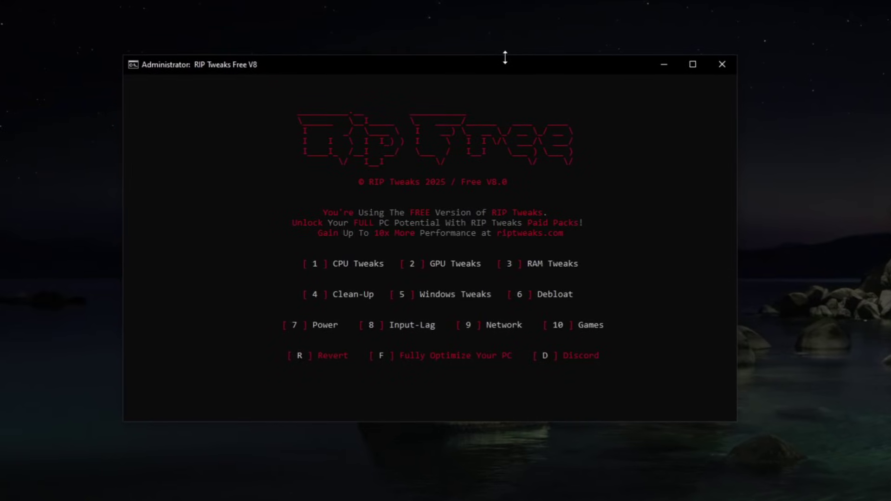
Apply the USB Tweaks from the Input-Lag menu (8, then 2) and go back with 5
text(8)
key(Return)
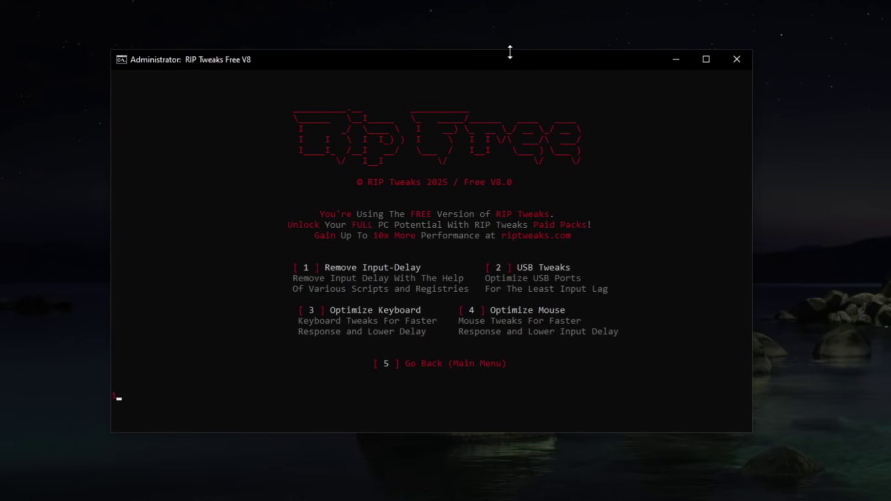
text(2)
key(Return)
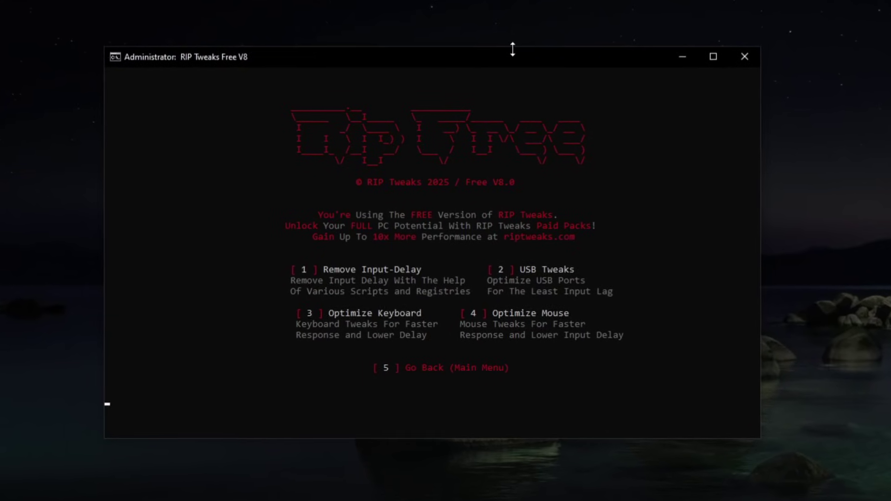
text(5)
key(Return)
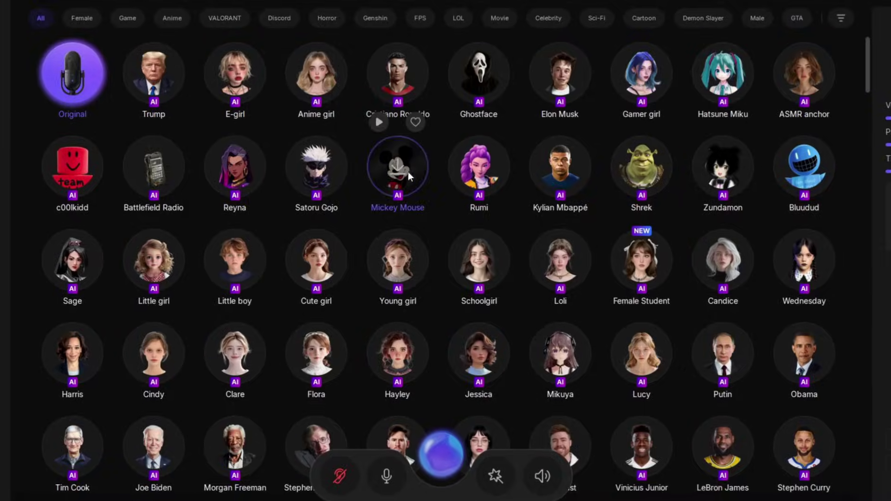
Filter the voice grid by Celebrity, FPS, GTA and VALORANT, then scroll through the Soundboard
scroll(500, 188, down, 15)
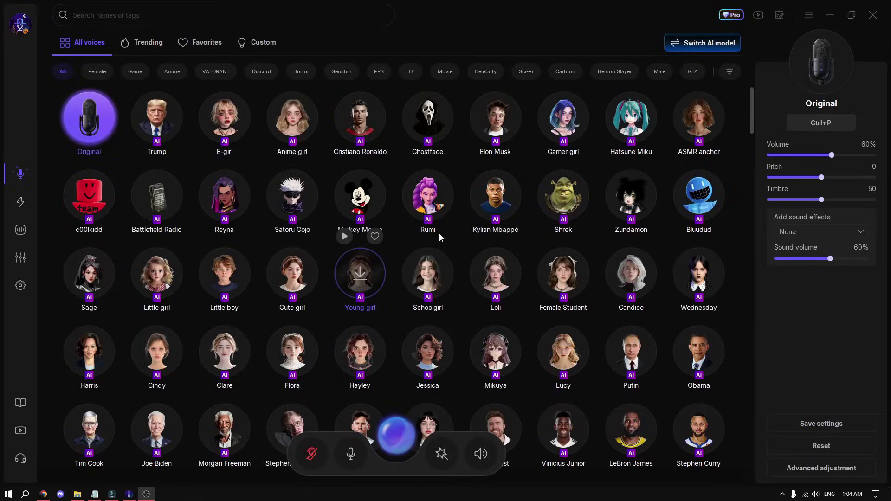
click(485, 71)
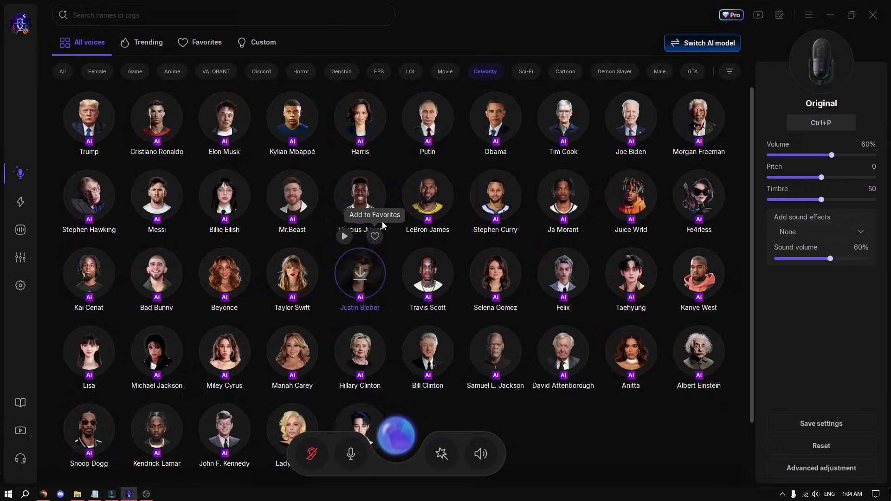
click(379, 71)
click(693, 71)
click(215, 71)
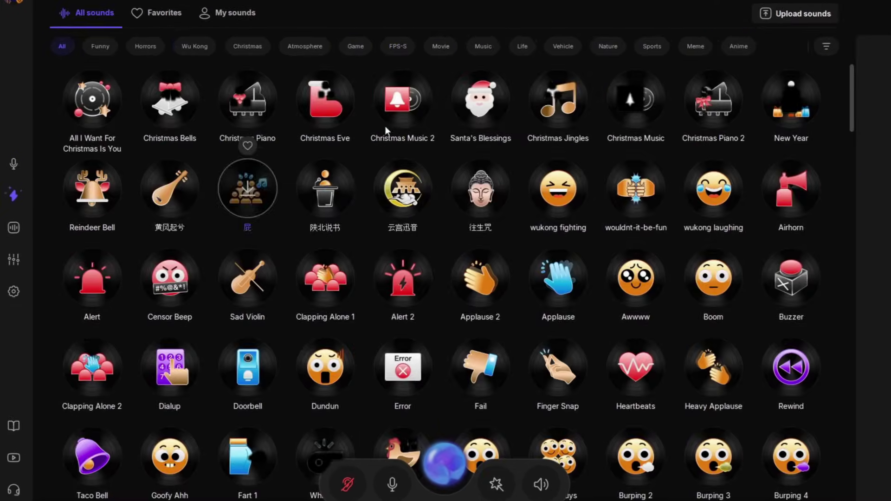
scroll(543, 105, down, 10)
scroll(561, 107, down, 15)
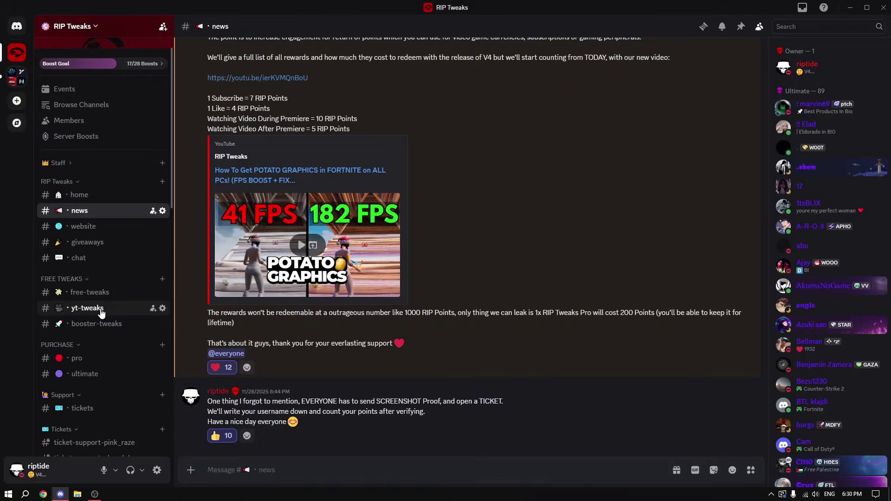
Follow the #yt-tweaks channel's DOWNLOAD link and confirm Visit Site
click(100, 310)
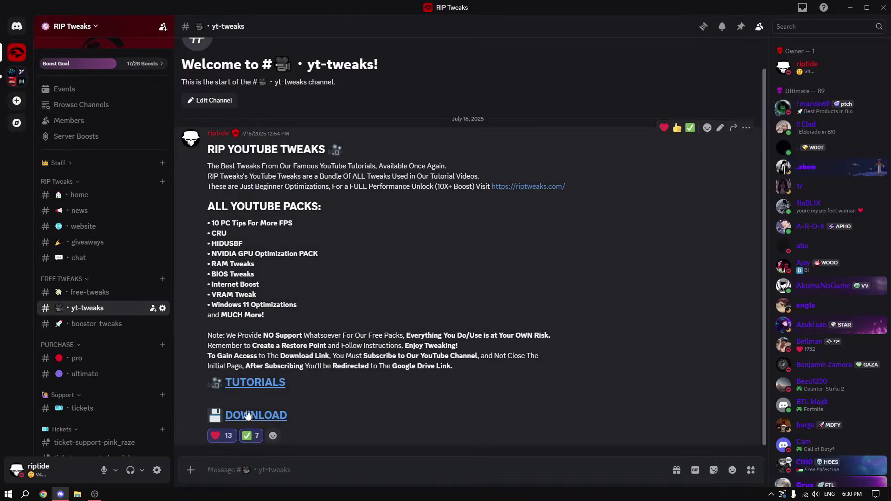
click(247, 415)
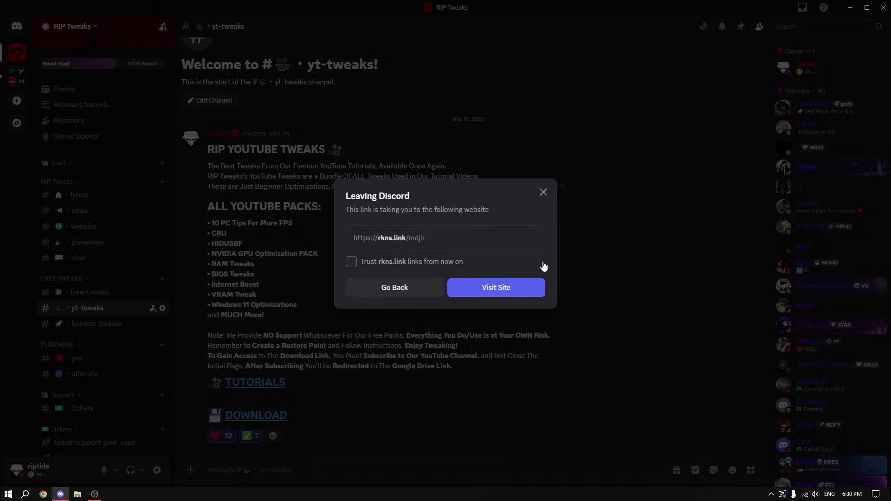
click(483, 290)
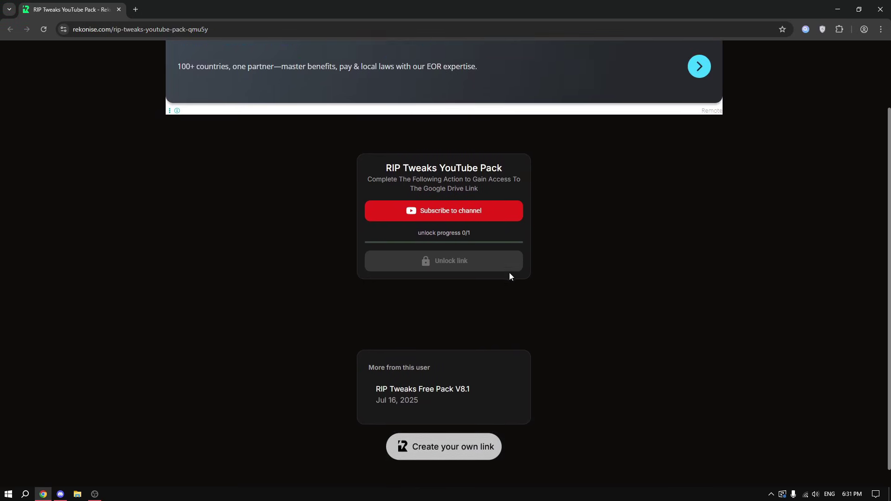
Subscribe to the RIP Tweaks YouTube channel to unlock the pack
click(451, 204)
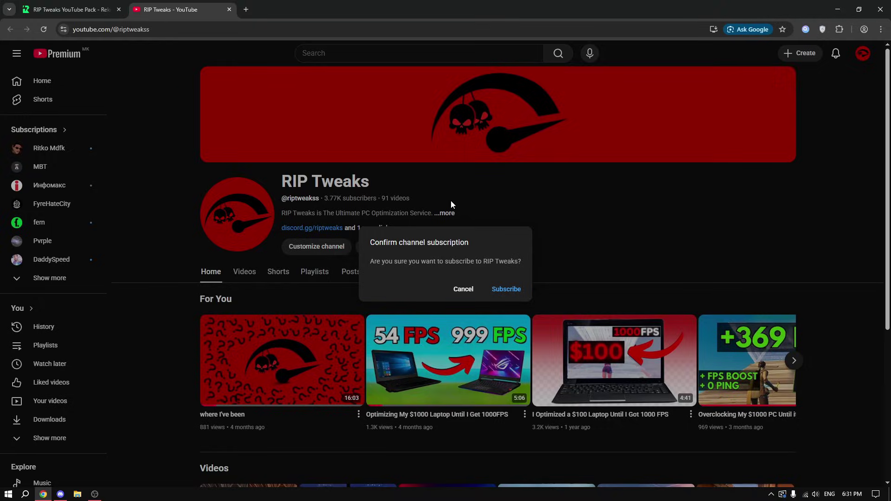
click(511, 290)
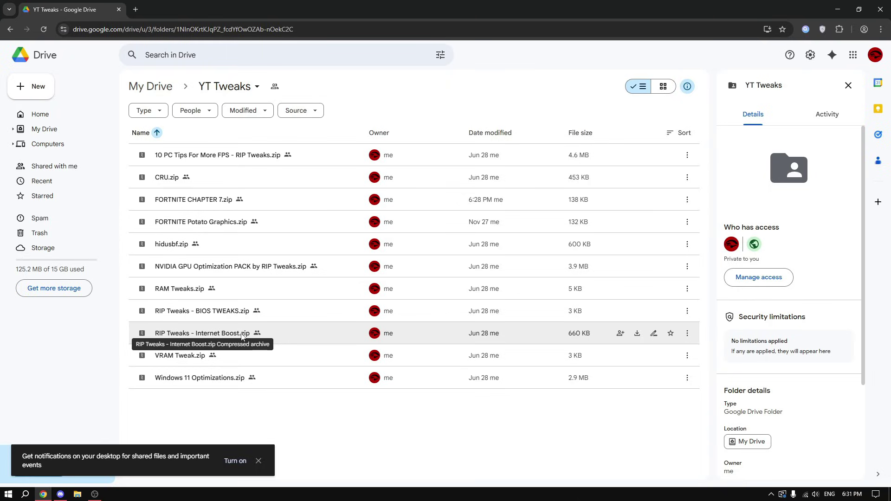
Download FORTNITE CHAPTER 7.zip from Google Drive and open it in Windows Explorer
right_click(290, 197)
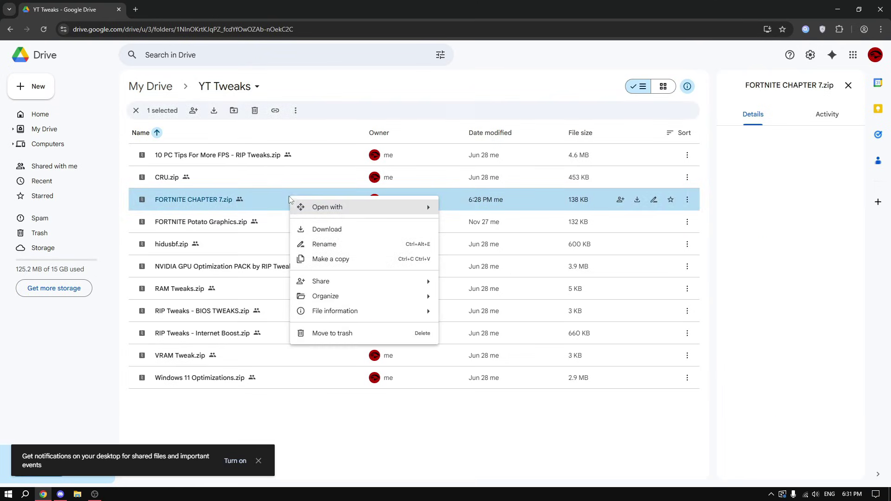
click(342, 230)
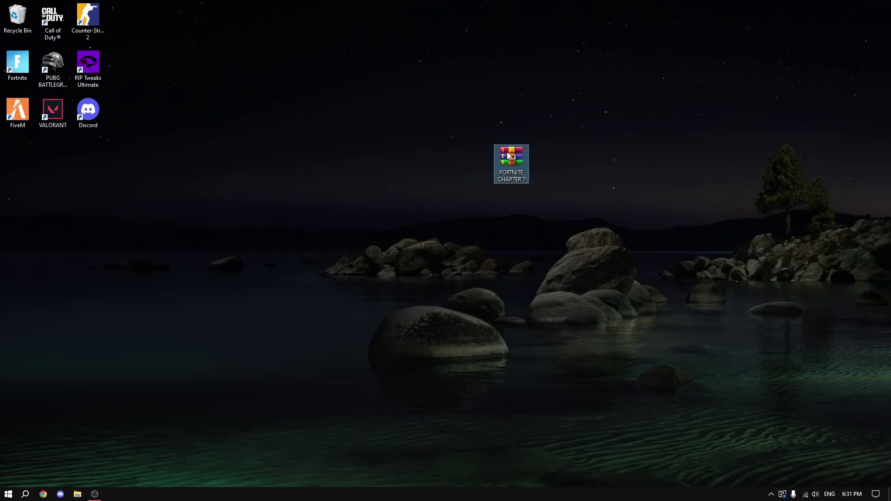
right_click(498, 157)
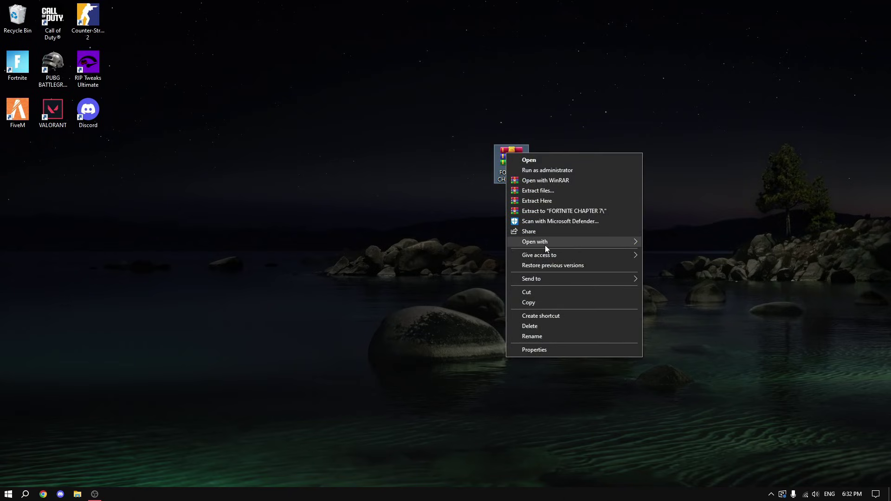
mouse_move(545, 244)
click(656, 254)
Extract the FORTNITE CHAPTER 7 folder onto the desktop and select nvidiaProfileInspector
drag(413, 203, 245, 217)
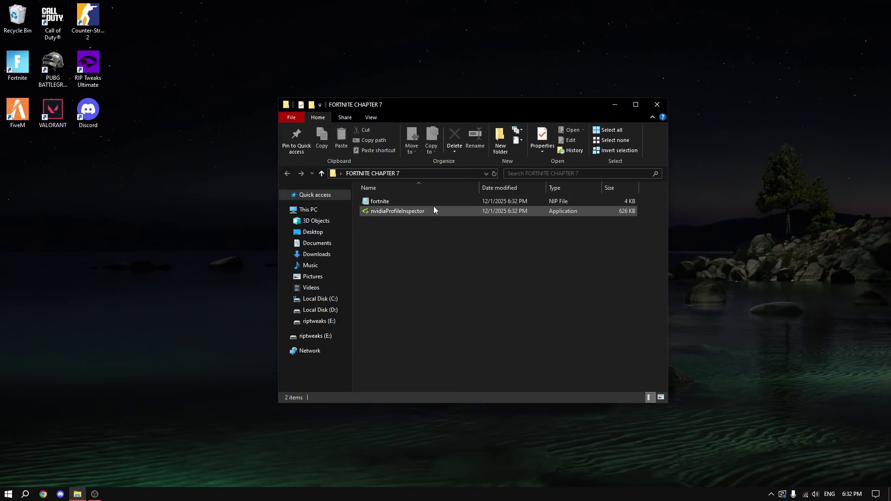
click(428, 211)
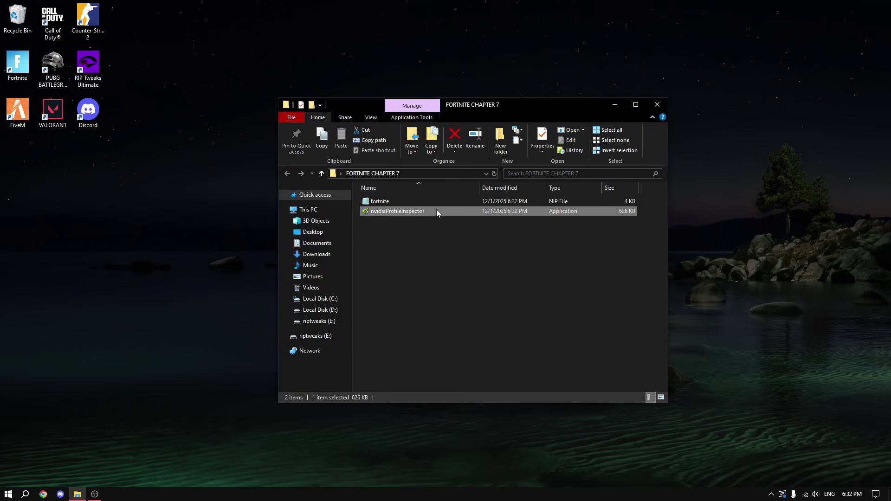
right_click(436, 210)
Launch NVIDIA Profile Inspector as administrator and load the Fortnite profile by searching 'fortnit'
click(478, 227)
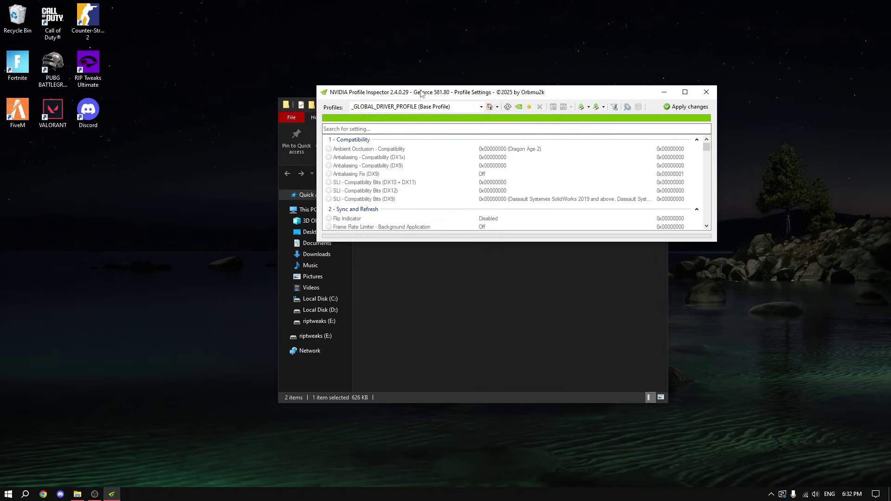
drag(343, 95, 158, 100)
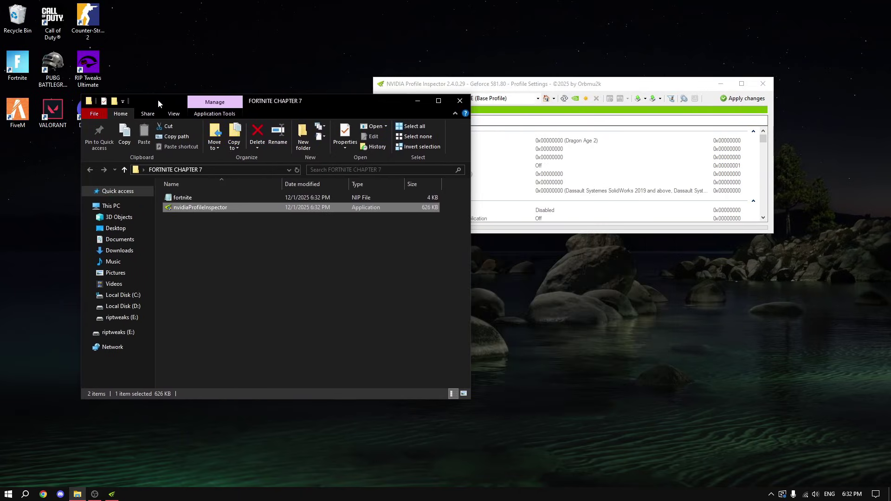
click(487, 86)
click(454, 99)
text(fortnit)
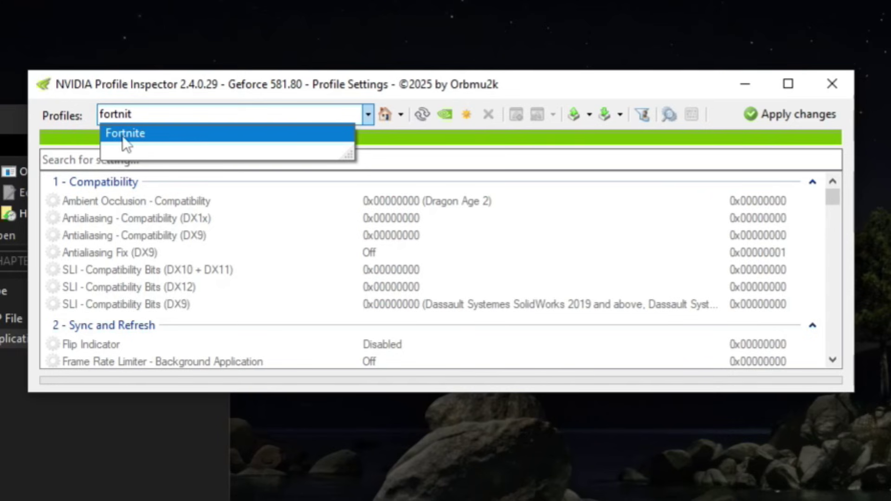
click(128, 133)
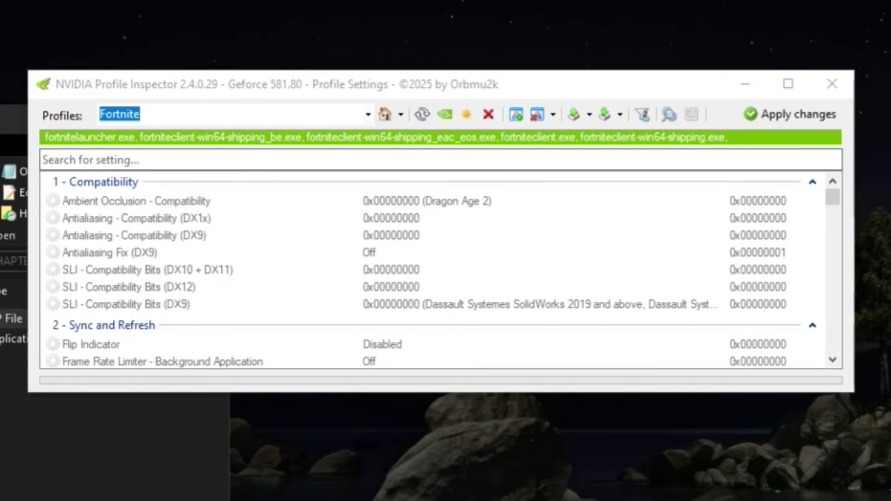
Import the fortnite .nip settings file, acknowledge the success message, and close the inspector
drag(12, 192, 305, 277)
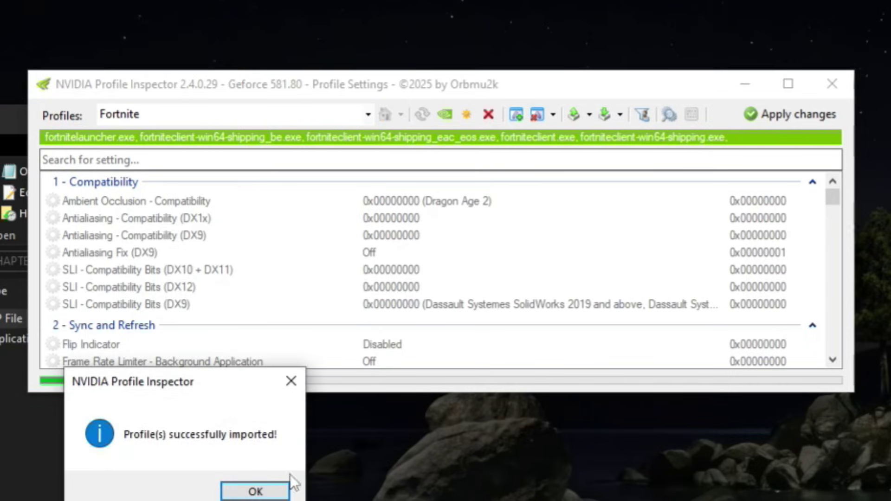
click(255, 492)
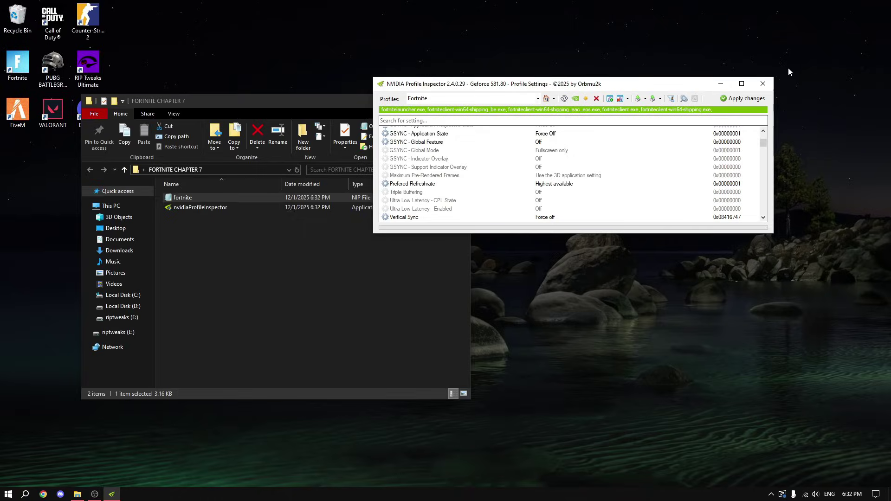
click(763, 84)
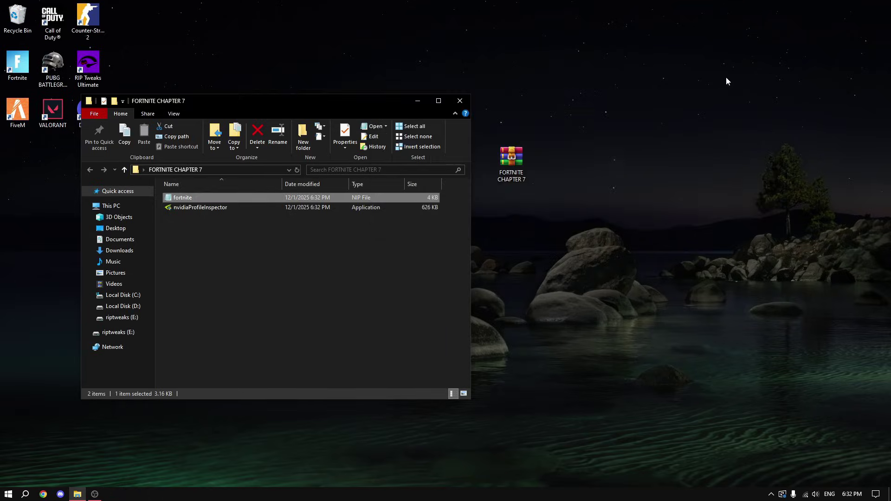
Close the extracted folder and open Fortnite's Video settings from the player panel
click(460, 102)
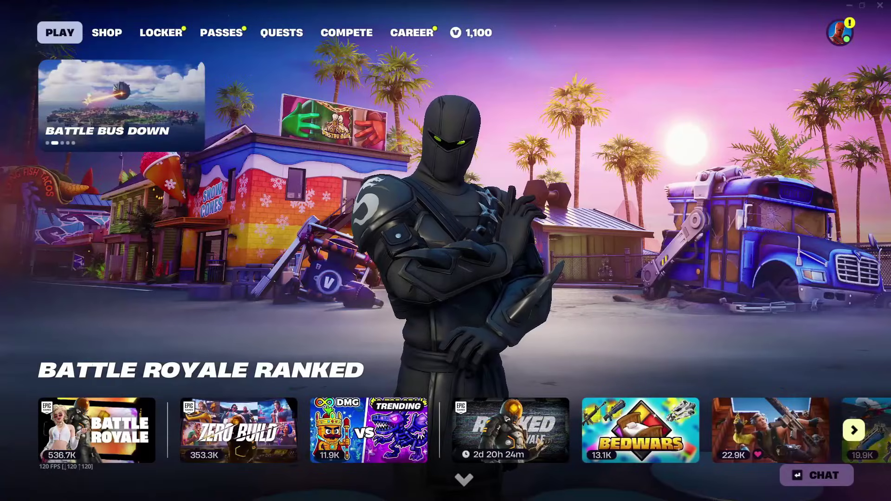
click(845, 32)
click(607, 372)
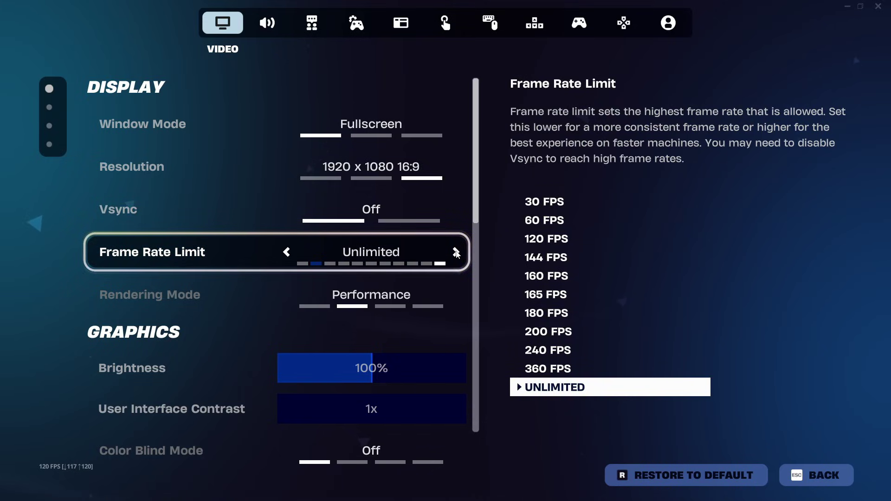
Set the frame rate limit to 144 FPS, apply it, and choose Legacy Performance rendering
click(456, 253)
click(456, 253)
click(456, 253)
click(456, 253)
click(456, 253)
click(286, 252)
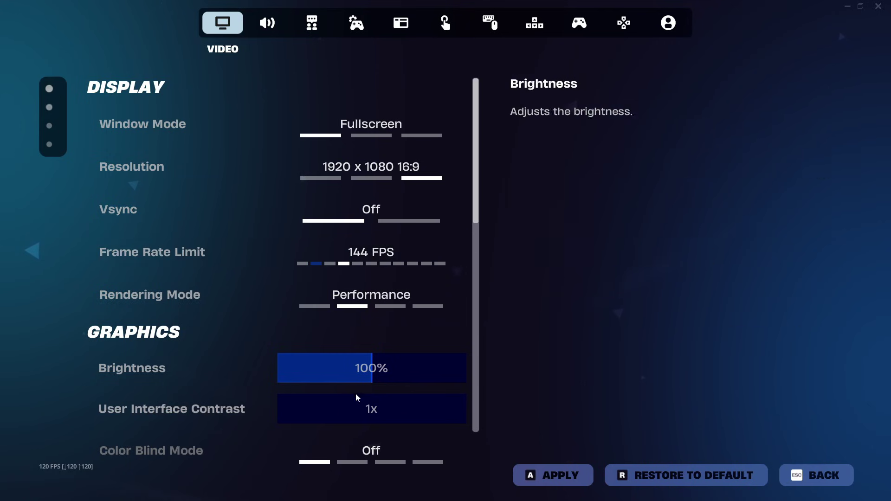
click(552, 476)
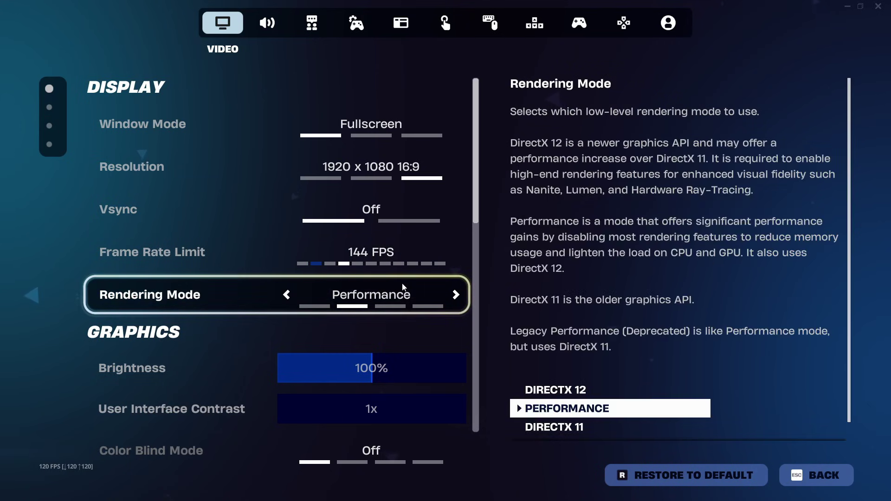
click(456, 294)
click(457, 295)
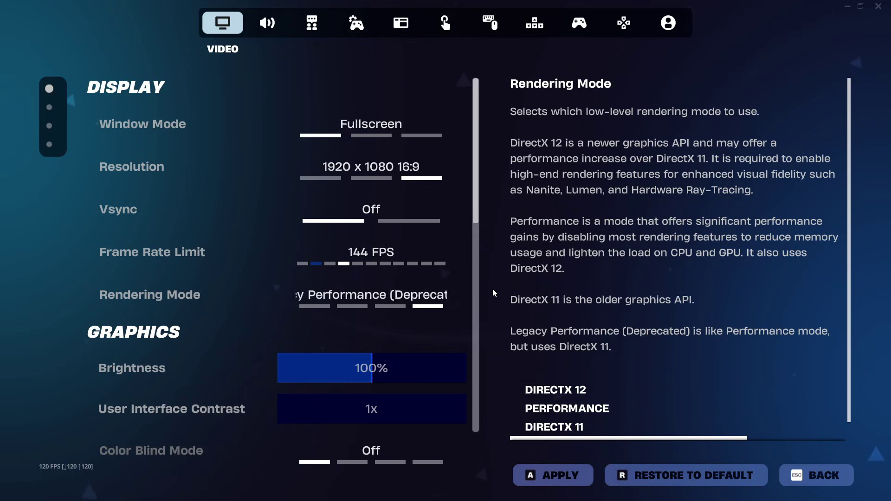
Lower the Minimum 3D Resolution slider to 80%
scroll(438, 302, down, 3)
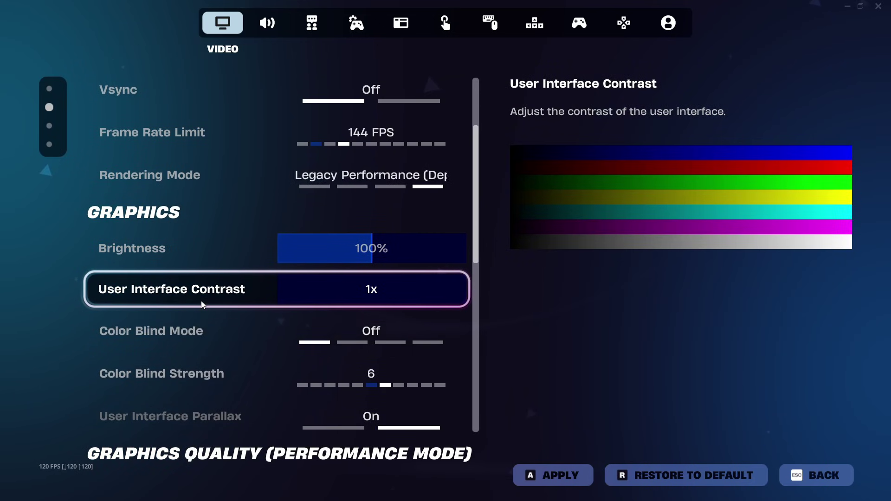
scroll(358, 340, down, 2)
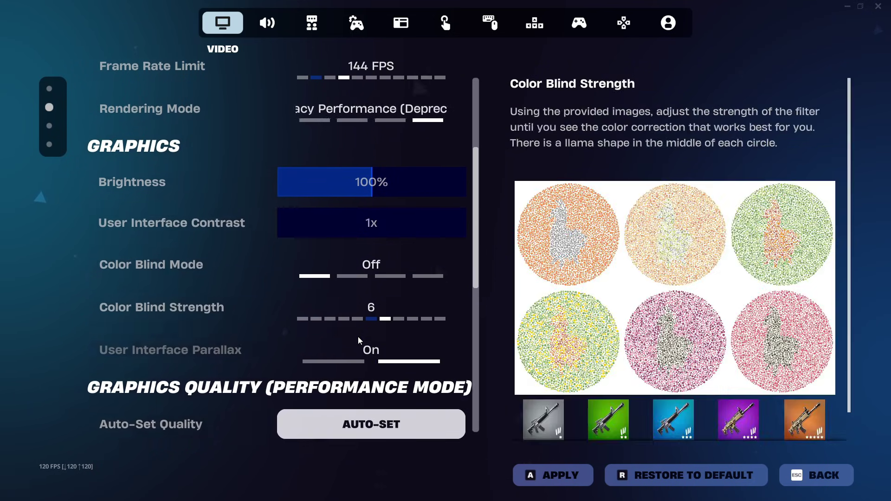
scroll(358, 336, down, 3)
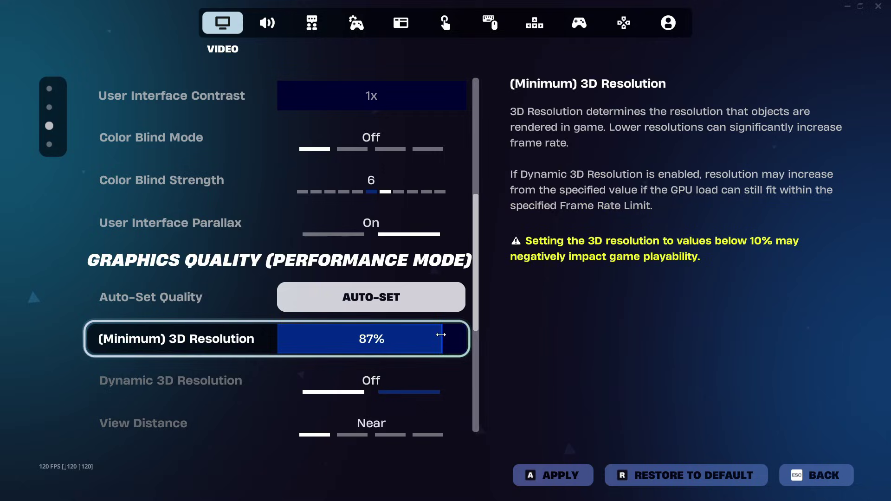
drag(432, 338, 428, 338)
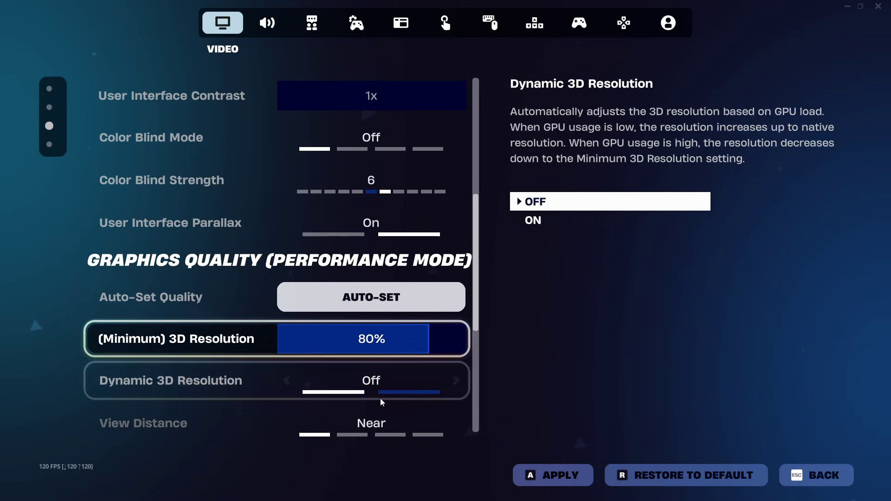
Raise View Distance to Epic, leaving Textures and Meshes at Low
scroll(444, 349, down, 2)
click(457, 348)
click(456, 347)
click(456, 347)
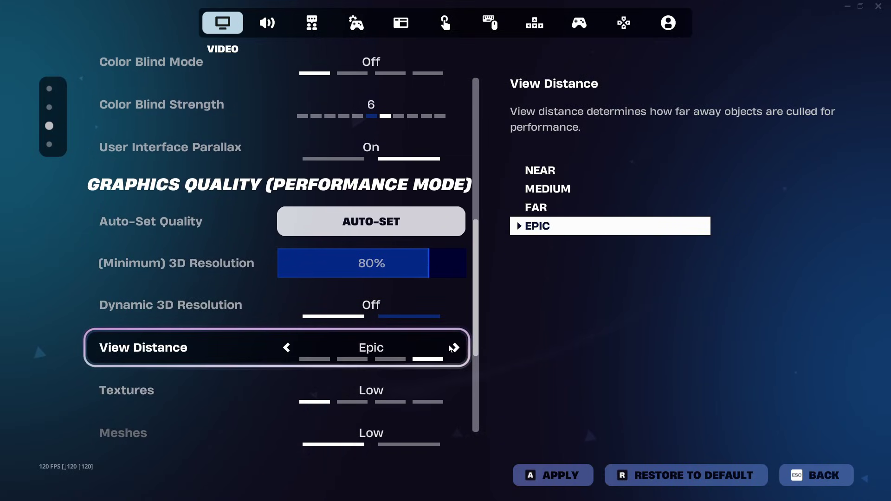
scroll(413, 407, down, 1)
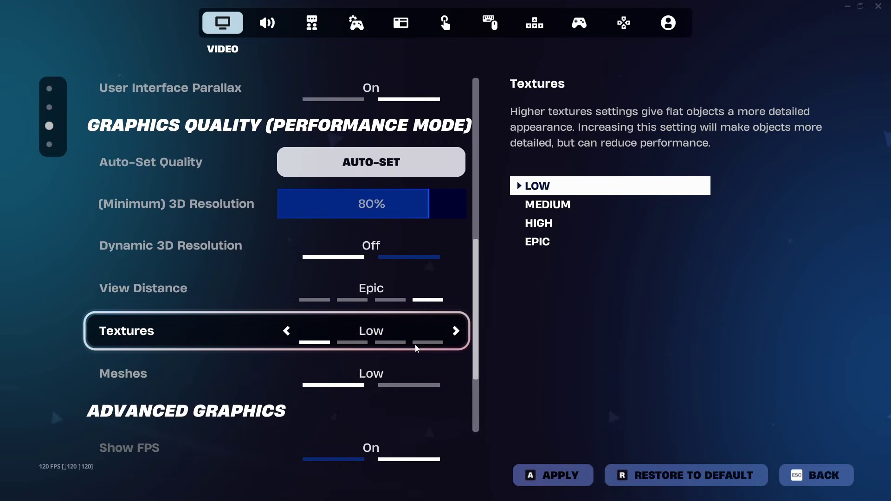
scroll(416, 349, down, 1)
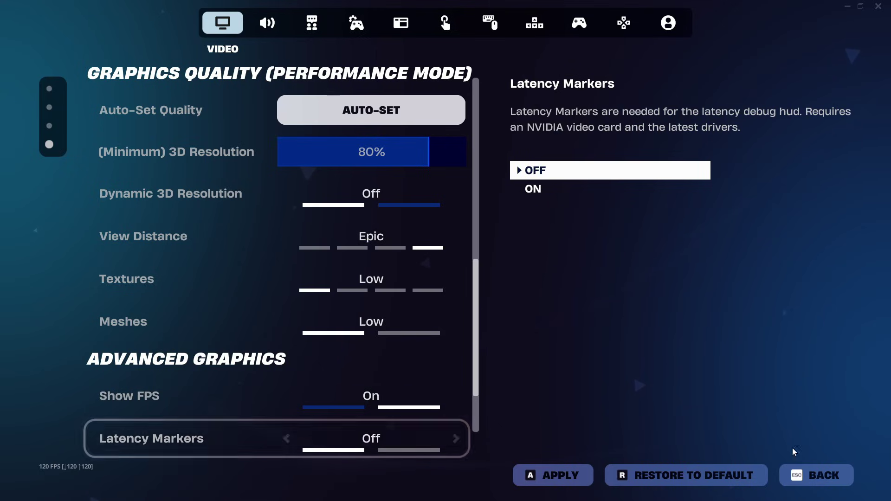
In Game settings, set NVIDIA Highlights under Extra Game Options to Off
click(363, 19)
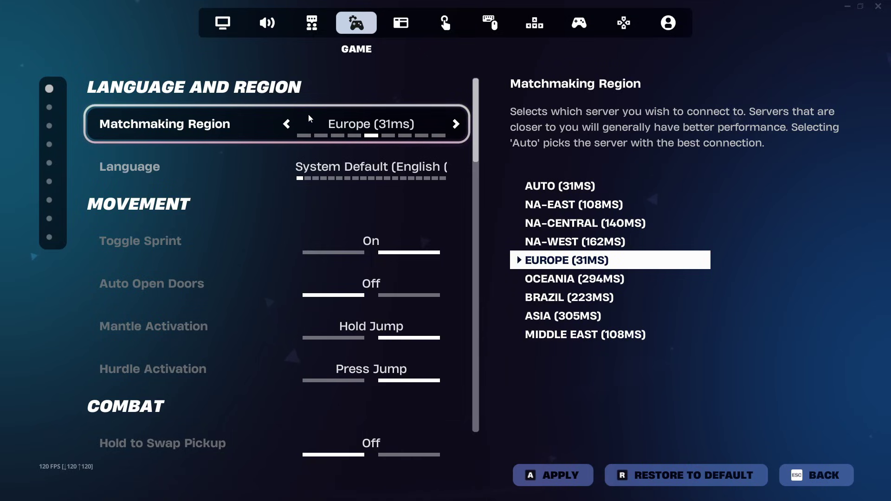
scroll(379, 237, down, 3)
scroll(380, 235, down, 9)
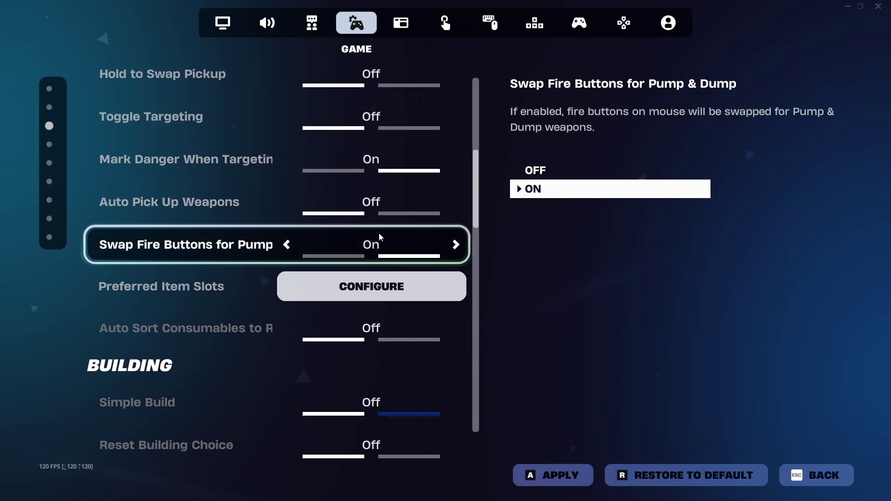
scroll(380, 237, down, 4)
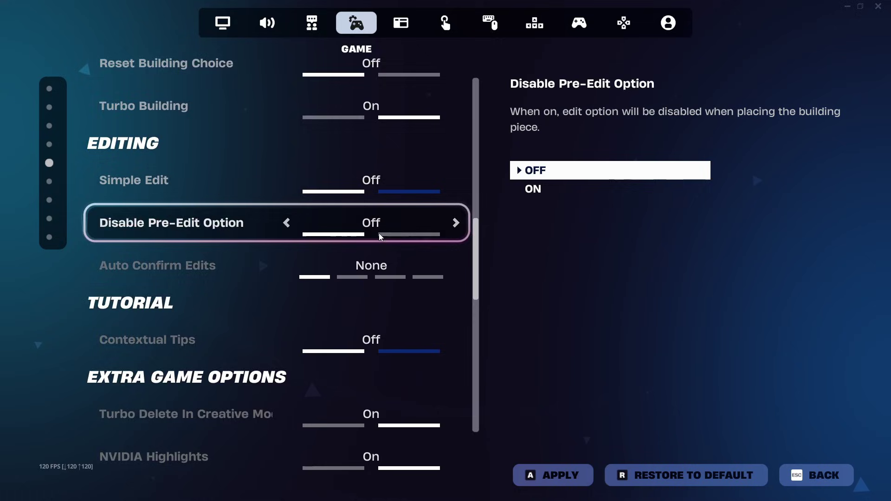
scroll(394, 227, down, 3)
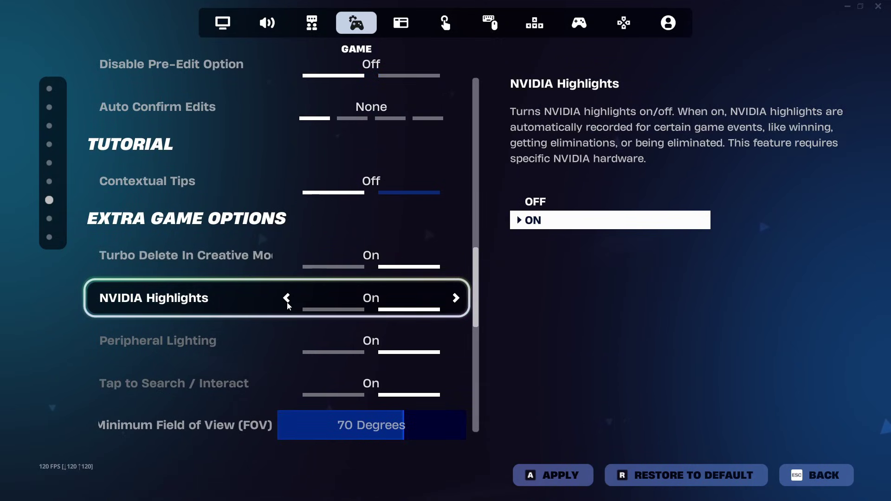
click(311, 295)
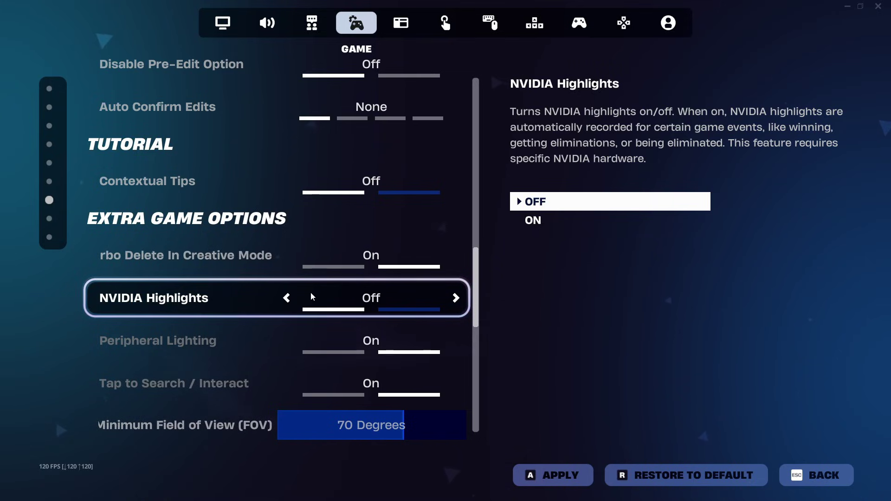
Set Record Replays, Large Team, Creative and High Quality Replays all to Off
scroll(317, 296, down, 5)
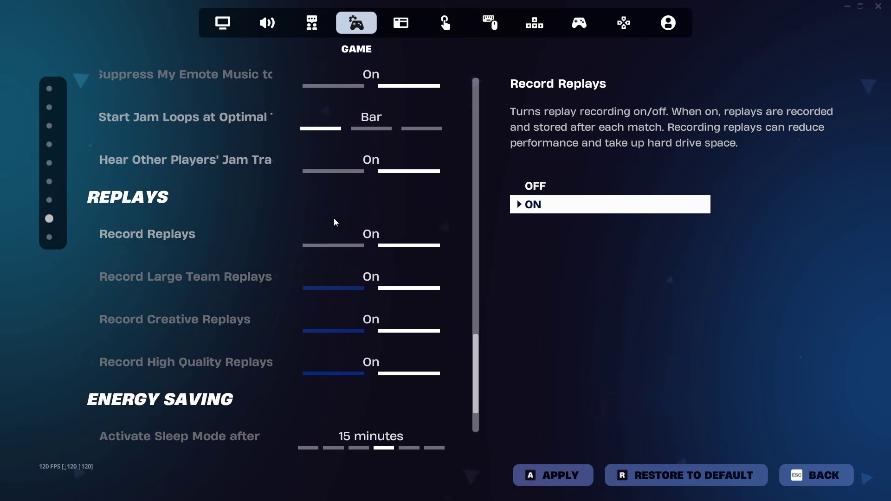
click(284, 234)
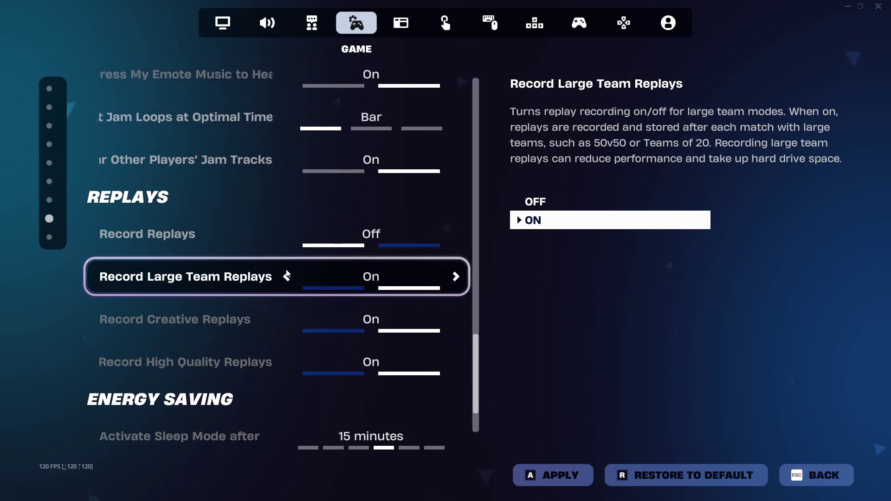
click(286, 276)
click(287, 320)
click(286, 366)
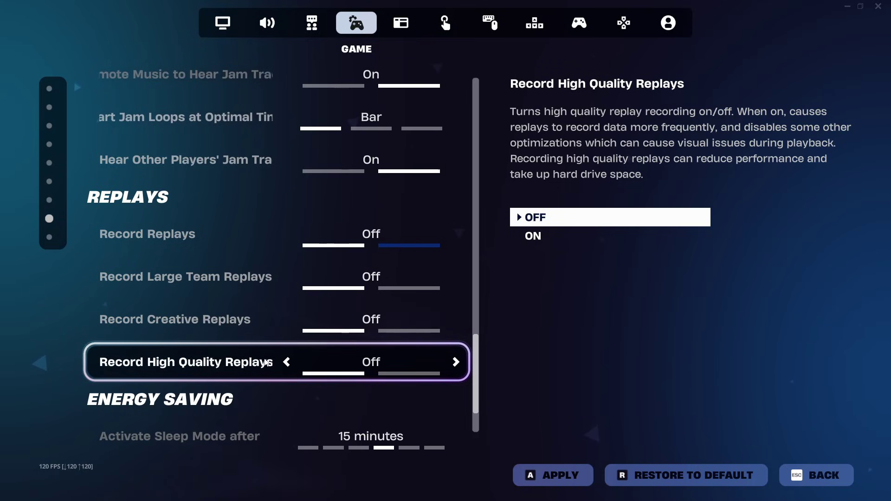
click(318, 235)
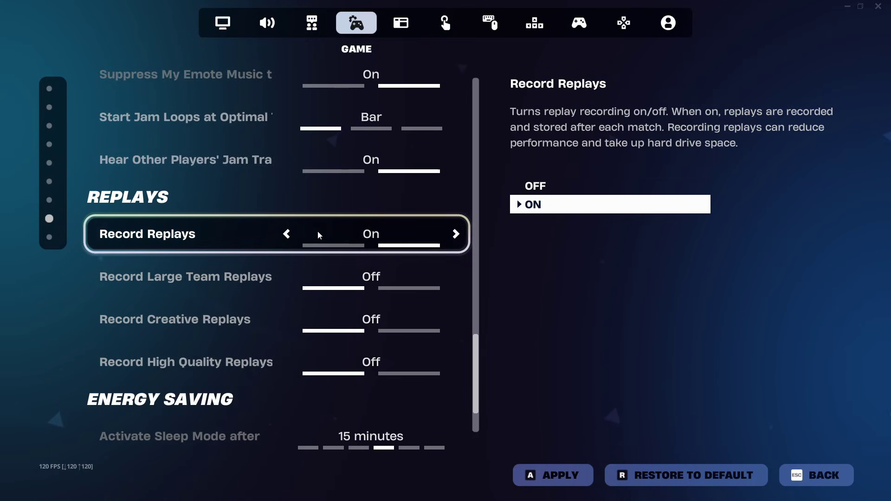
click(288, 235)
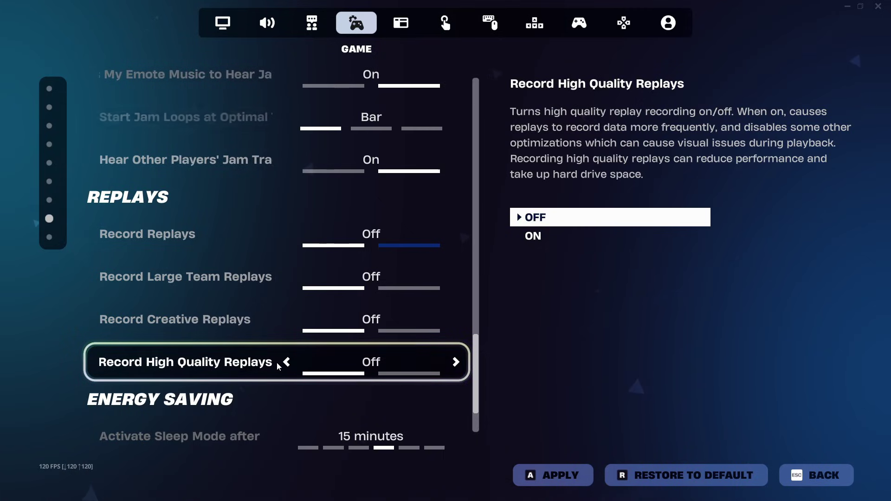
Turn Idle Energy Saving off and set Activate Sleep Mode After to Never
scroll(325, 373, down, 2)
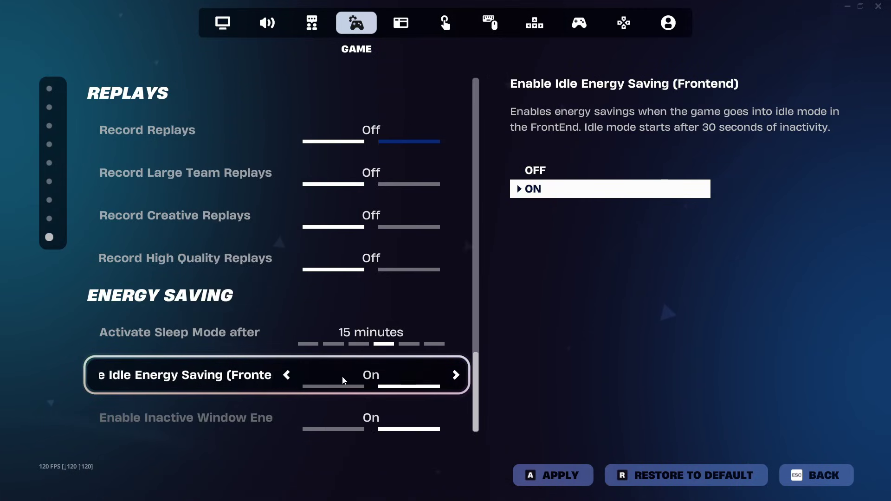
click(287, 375)
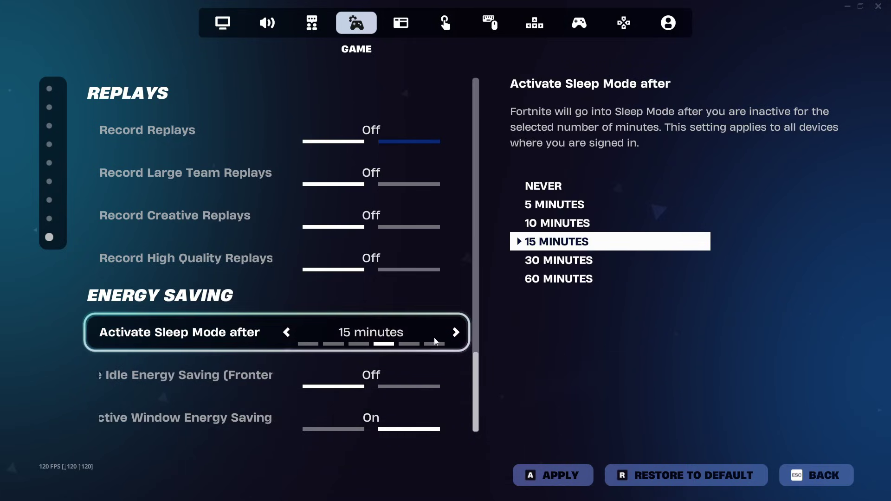
click(455, 338)
click(454, 338)
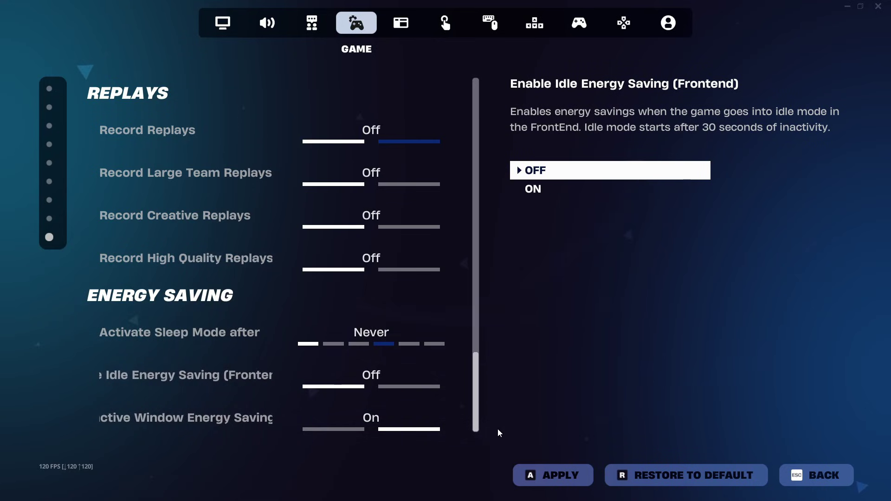
Apply the settings and restart the game, then move the character in the match
click(570, 475)
click(318, 362)
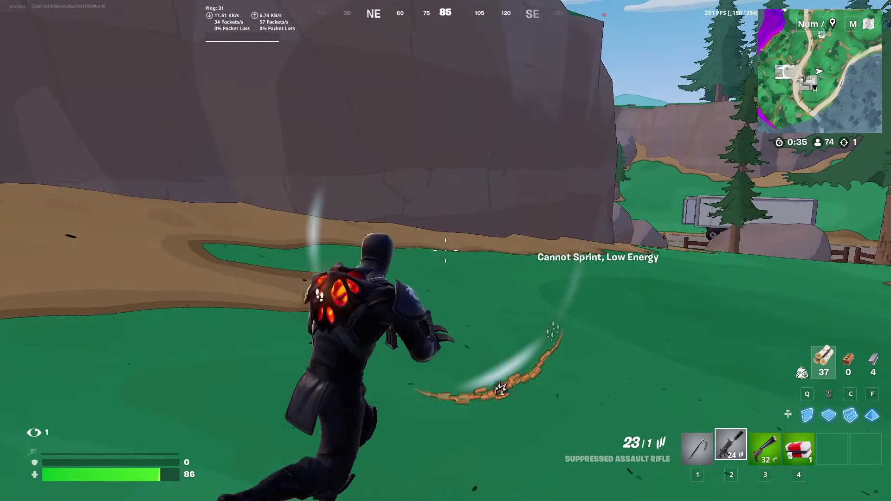
key(w)
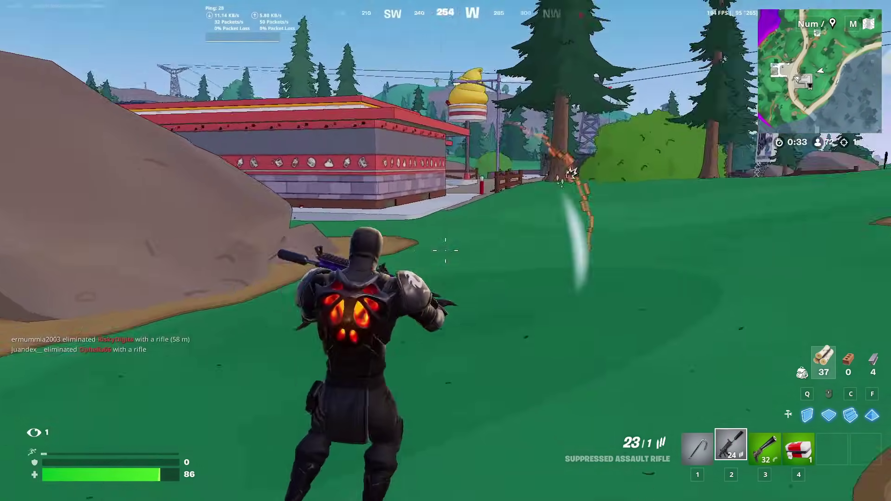